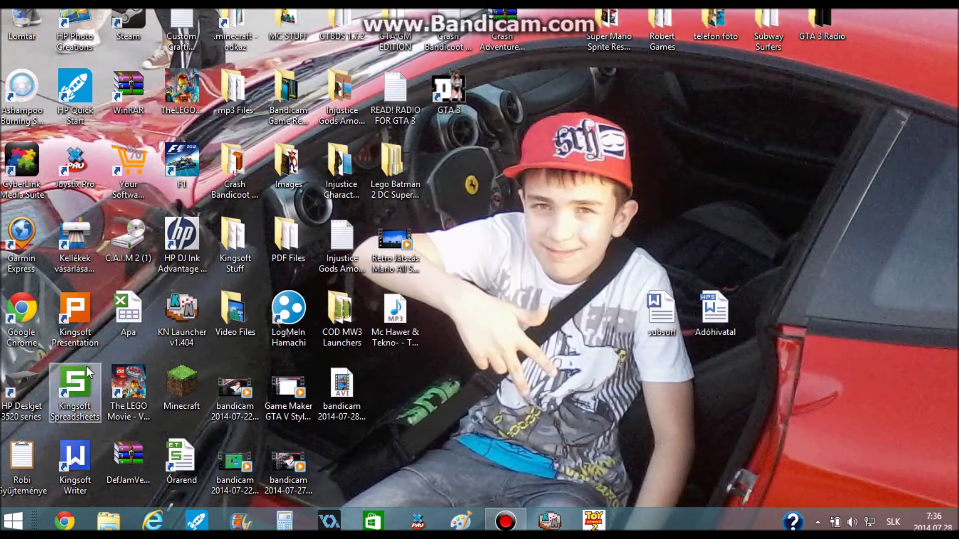
# Open KN Launcher v1.404 and start Minecraft 1.7.4 with the existing user account.
pyautogui.doubleClick(183, 328)
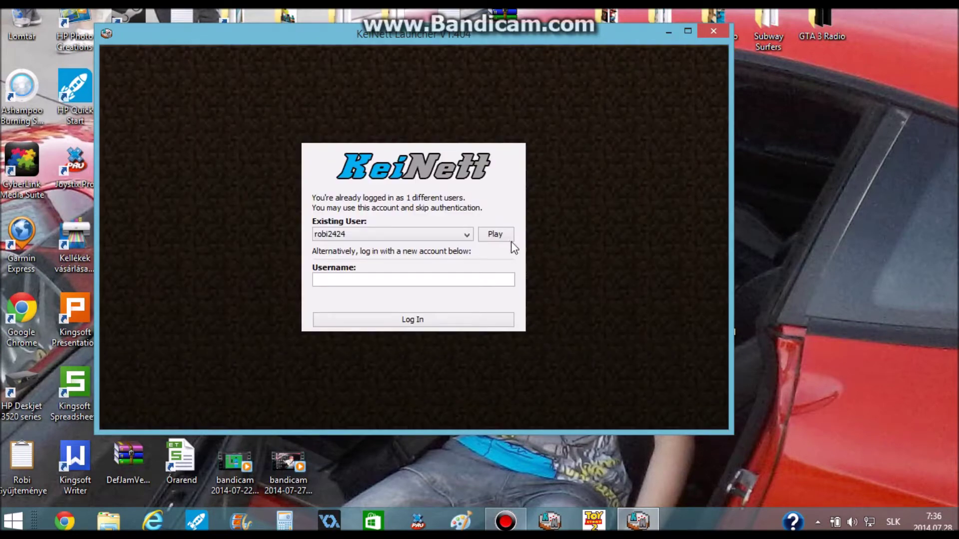
pyautogui.click(510, 240)
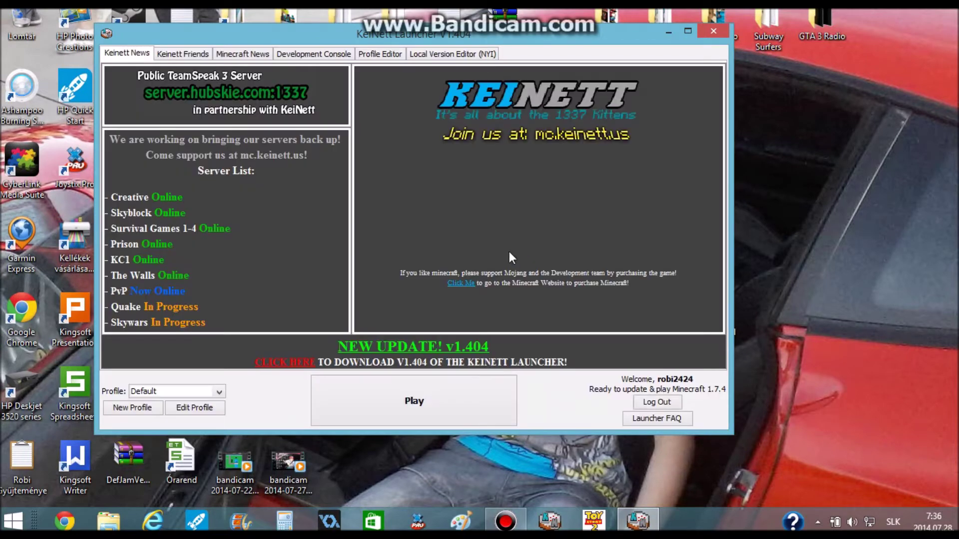
pyautogui.click(492, 386)
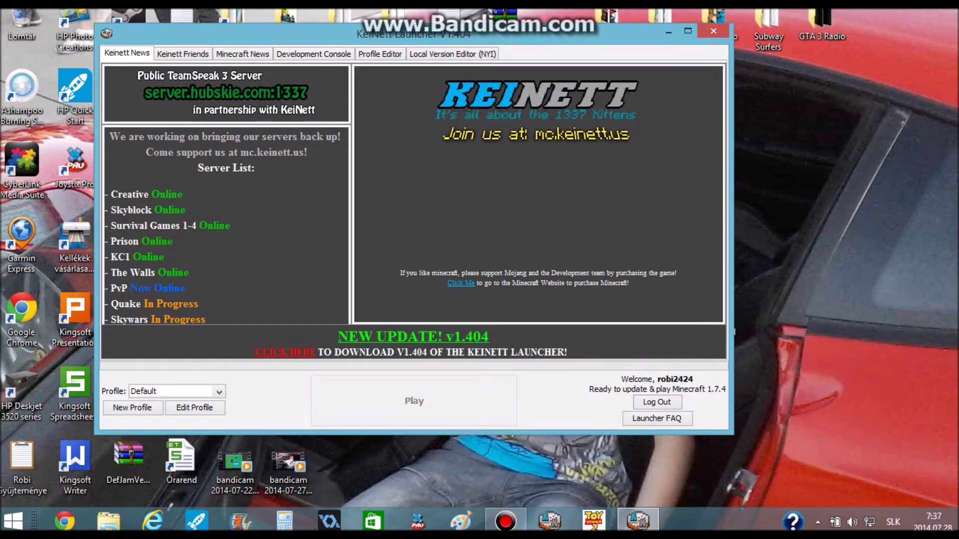
# Examine the pixel format exception in the Minecraft crash report and close the launcher.
pyautogui.click(525, 337)
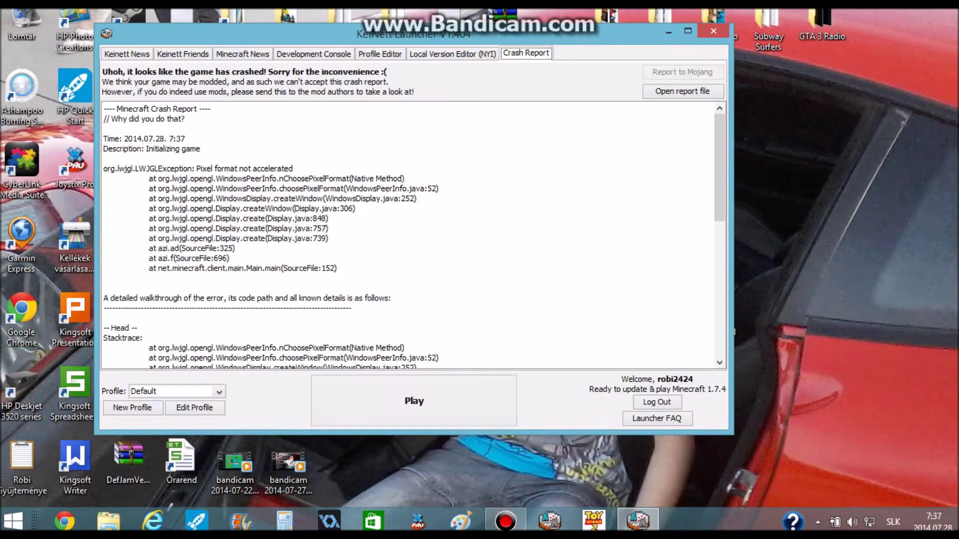
pyautogui.moveTo(104, 169)
pyautogui.mouseDown()
pyautogui.moveTo(280, 179)
pyautogui.moveTo(338, 269)
pyautogui.moveTo(137, 328)
pyautogui.moveTo(135, 319)
pyautogui.moveTo(295, 170)
pyautogui.moveTo(150, 179)
pyautogui.moveTo(154, 139)
pyautogui.moveTo(103, 159)
pyautogui.mouseUp()
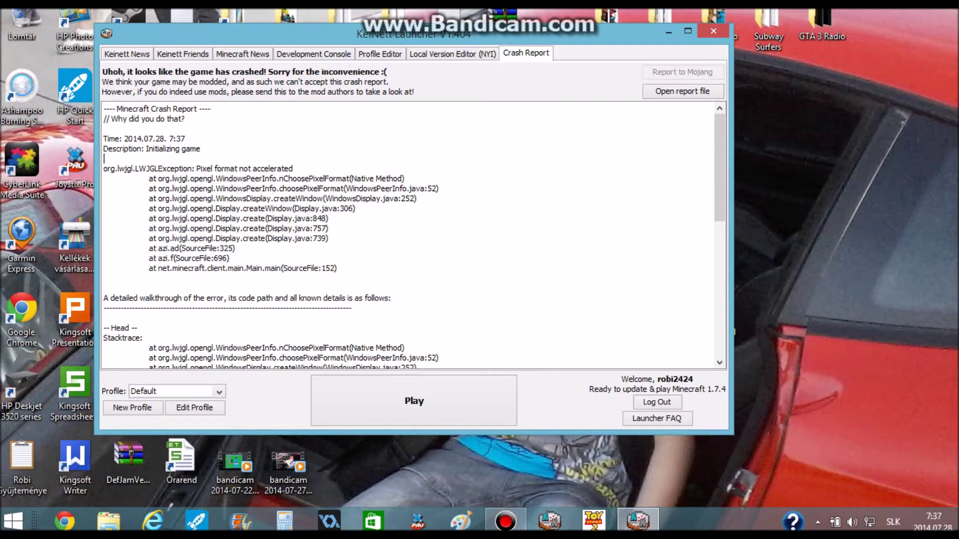
pyautogui.click(724, 32)
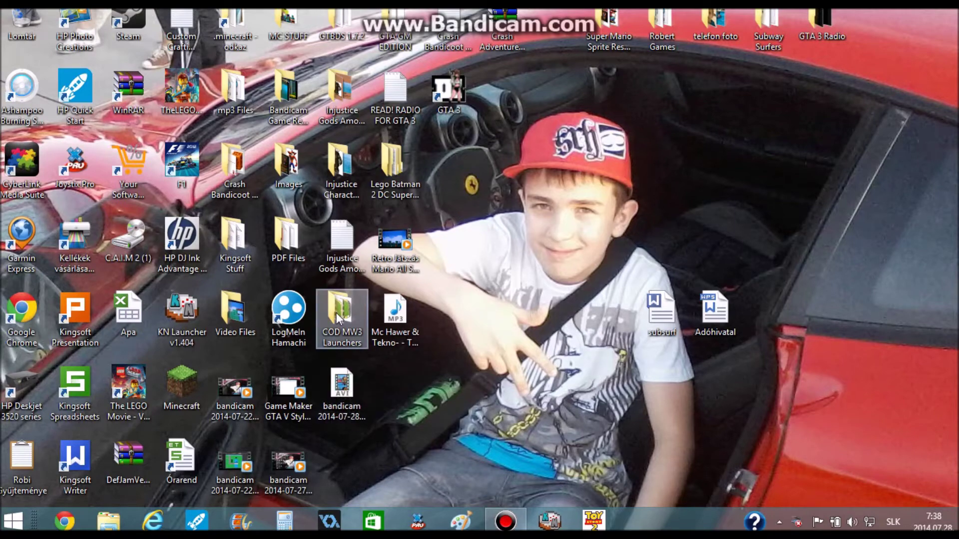
# Open Device Manager (Eszközkezelő) and select Intel(R) HD Graphics under the display adapters (Videokártyák).
pyautogui.rightClick(13, 521)
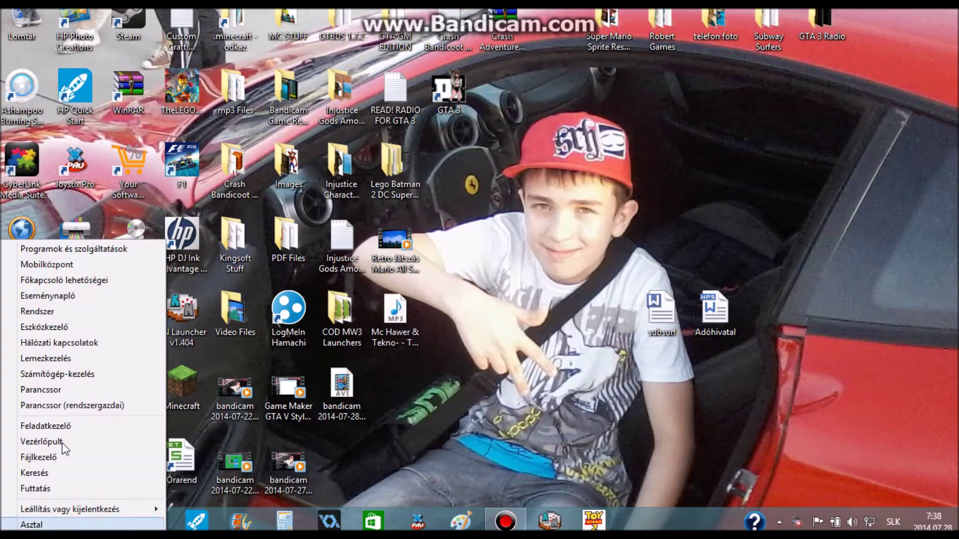
pyautogui.click(23, 524)
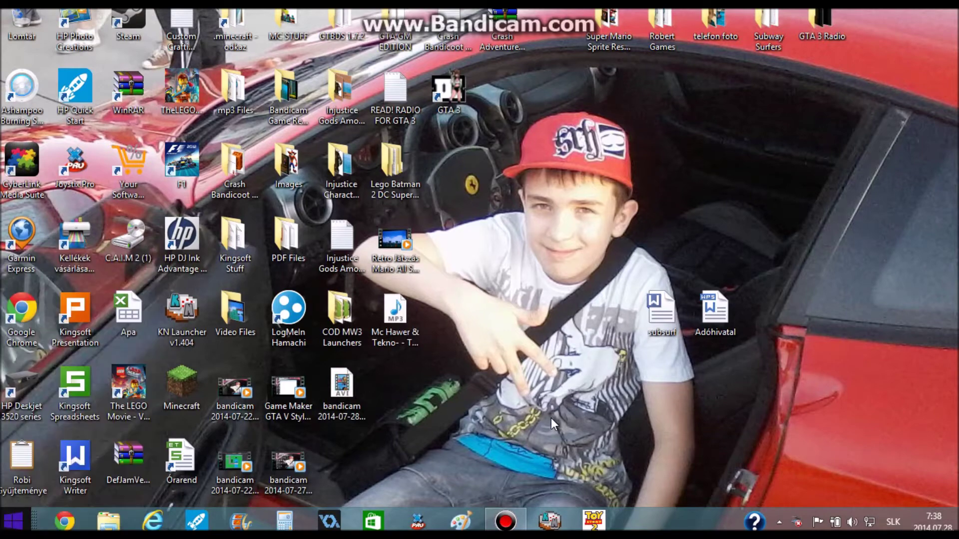
pyautogui.rightClick(15, 522)
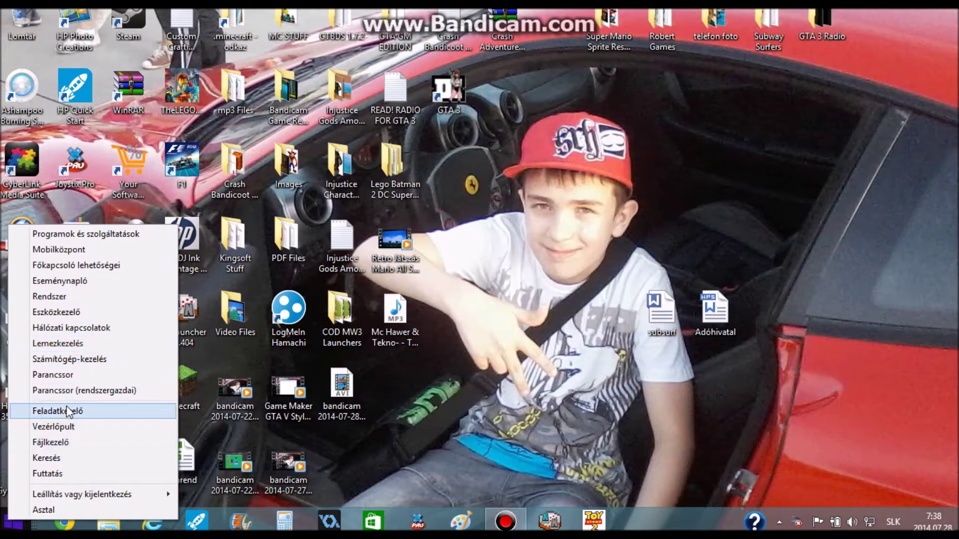
pyautogui.click(85, 303)
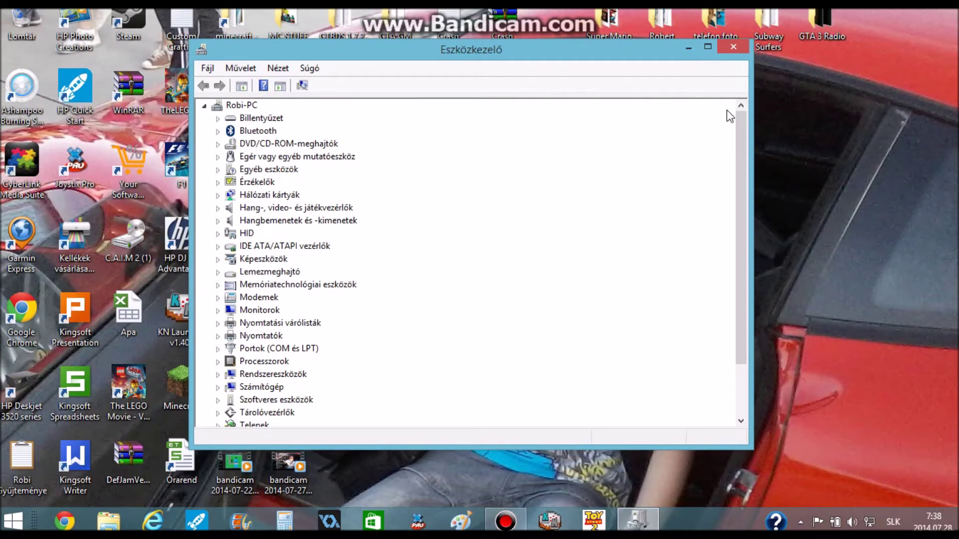
pyautogui.moveTo(745, 166); pyautogui.dragTo(712, 260)
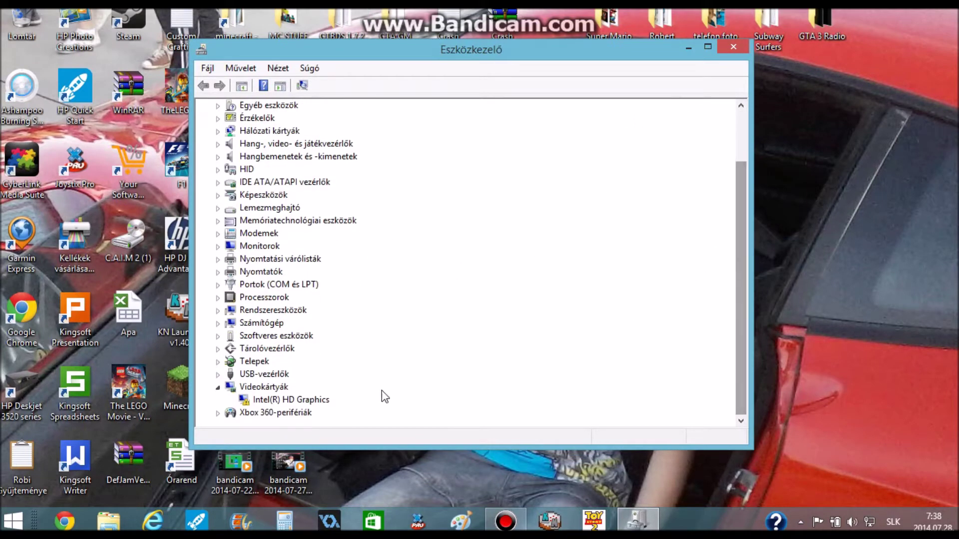
pyautogui.click(253, 404)
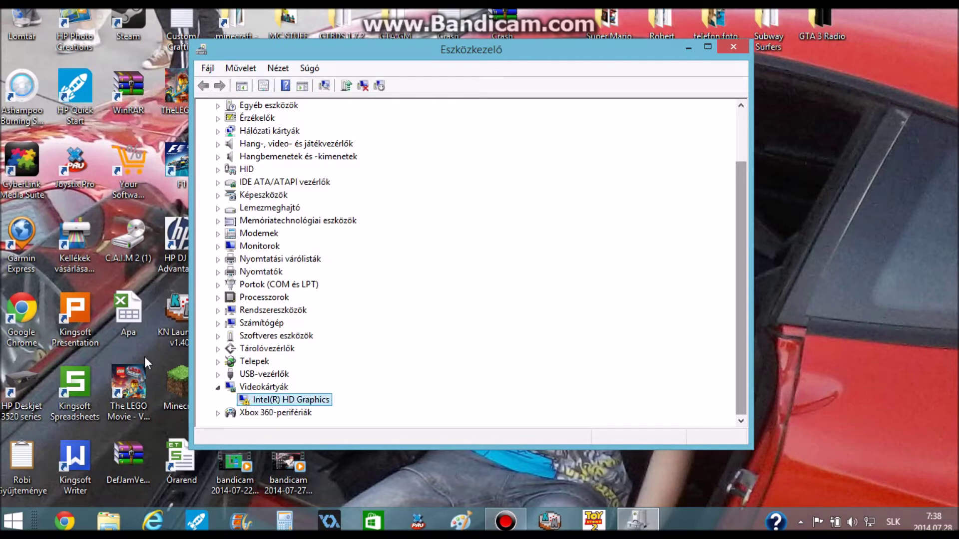
# Start a manual driver update for Intel(R) HD Graphics and list the drivers already available on the computer.
pyautogui.click(218, 414)
pyautogui.click(218, 413)
pyautogui.rightClick(244, 402)
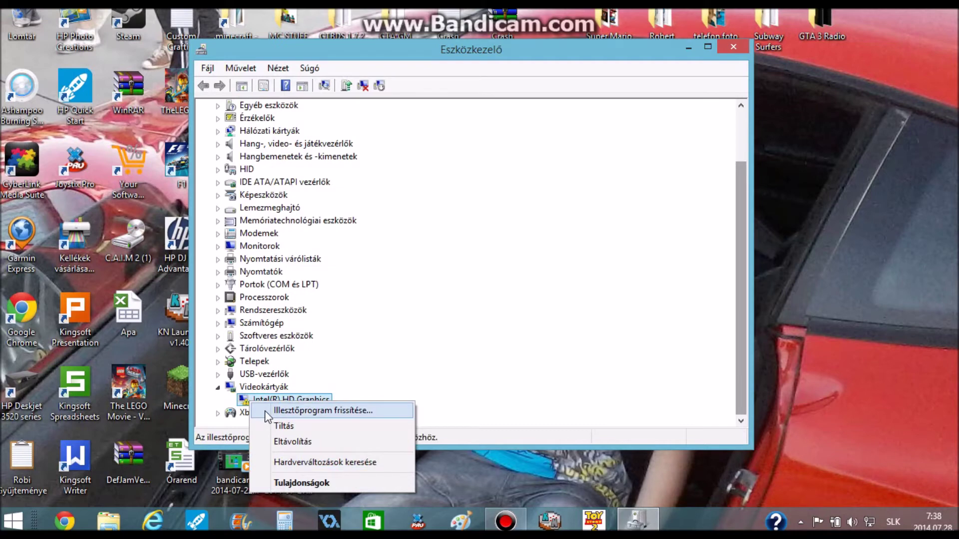
pyautogui.click(285, 411)
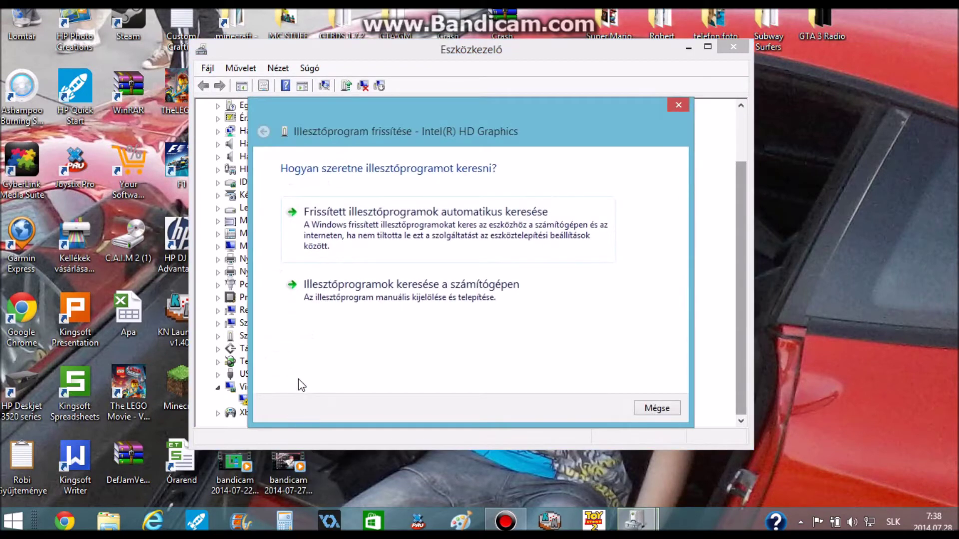
pyautogui.click(302, 313)
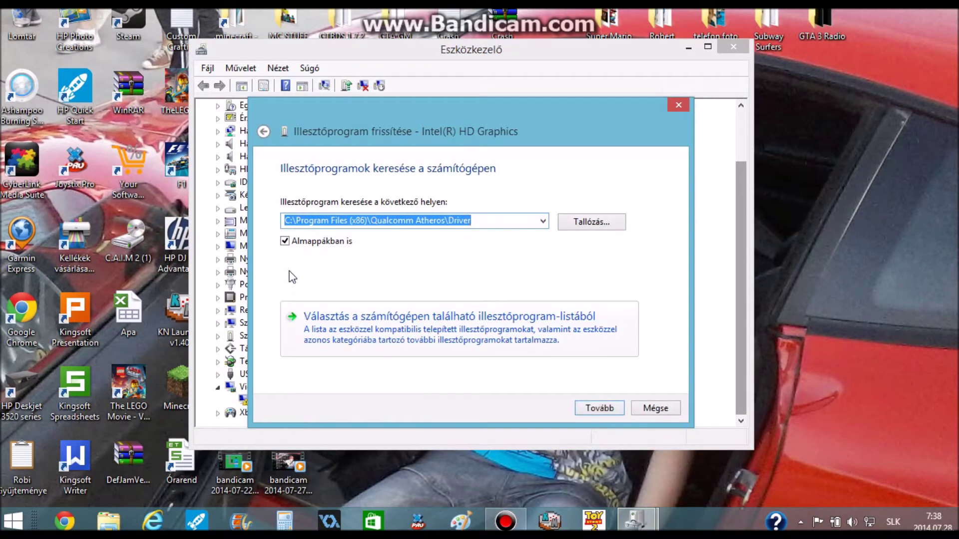
pyautogui.click(439, 345)
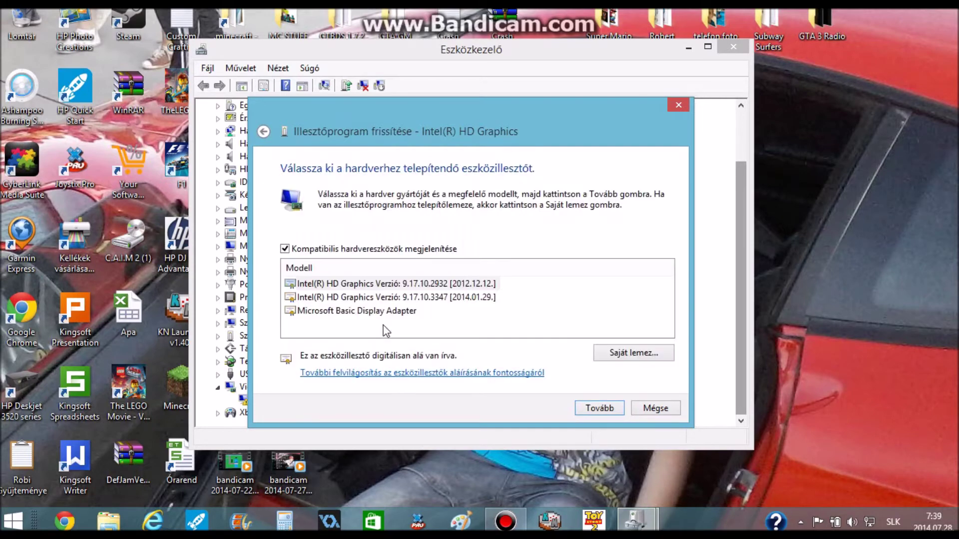
# Install the Intel(R) HD Graphics driver version 9.17.10.3347 [2014.01.29.] and close the update wizard.
pyautogui.click(305, 284)
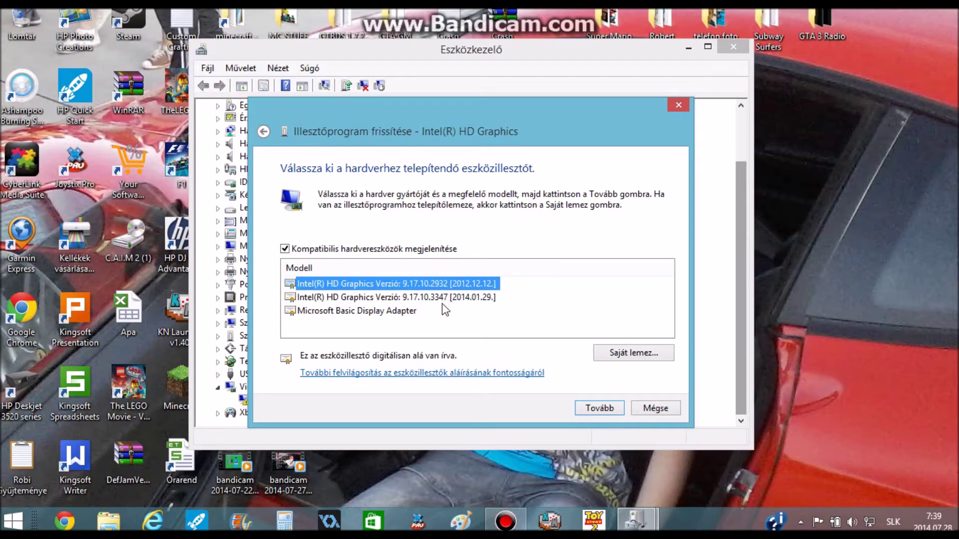
pyautogui.click(379, 298)
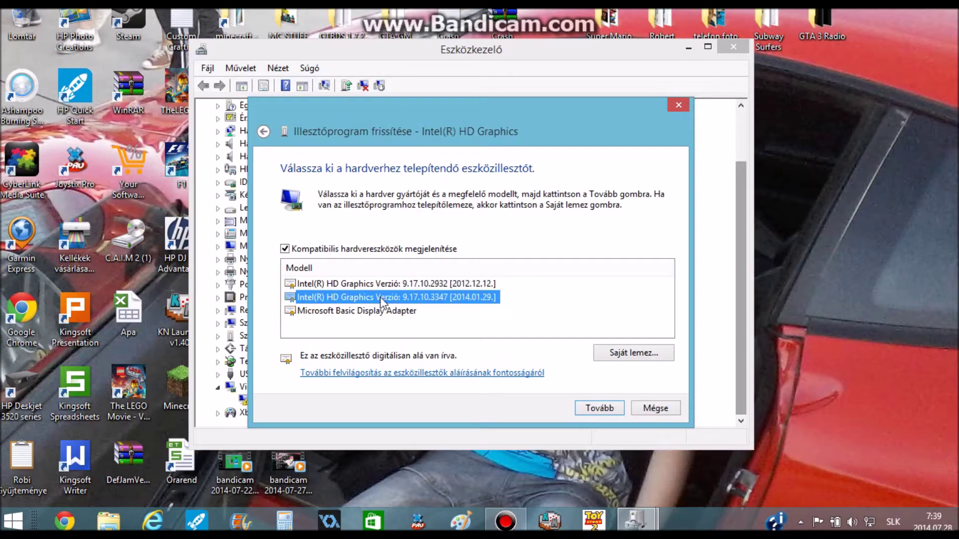
pyautogui.click(593, 407)
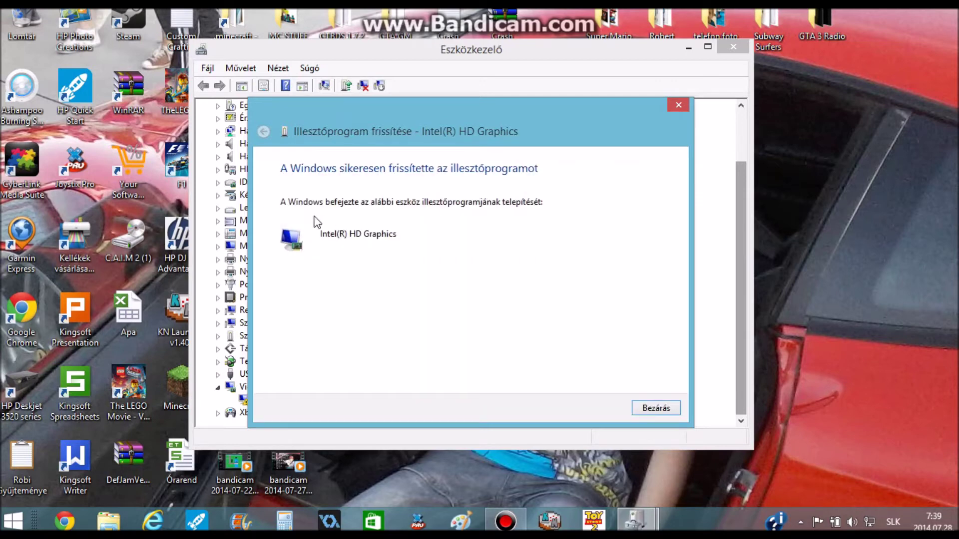
pyautogui.click(635, 411)
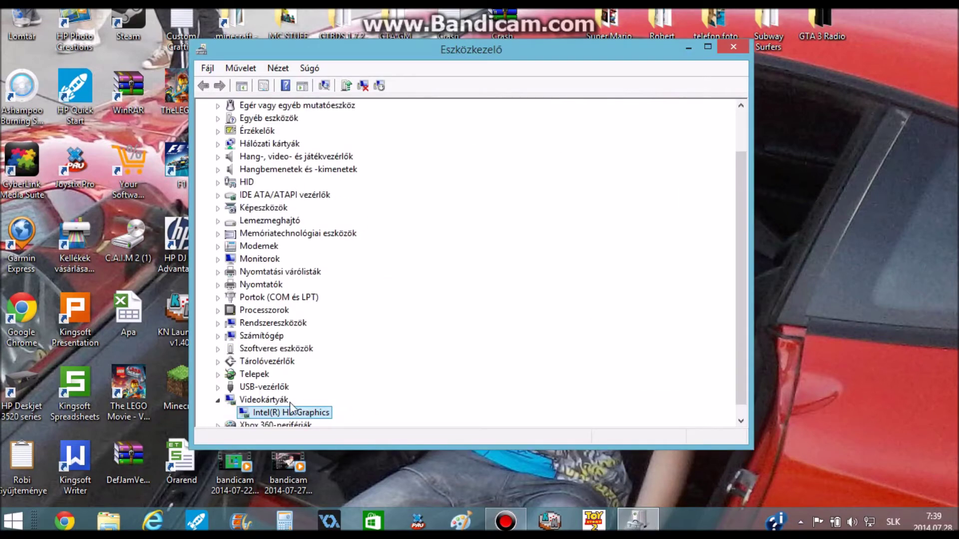
# Start another manual driver update for Intel(R) HD Graphics and bring up the list of compatible drivers on the computer.
pyautogui.scroll(-1, 526, 379)
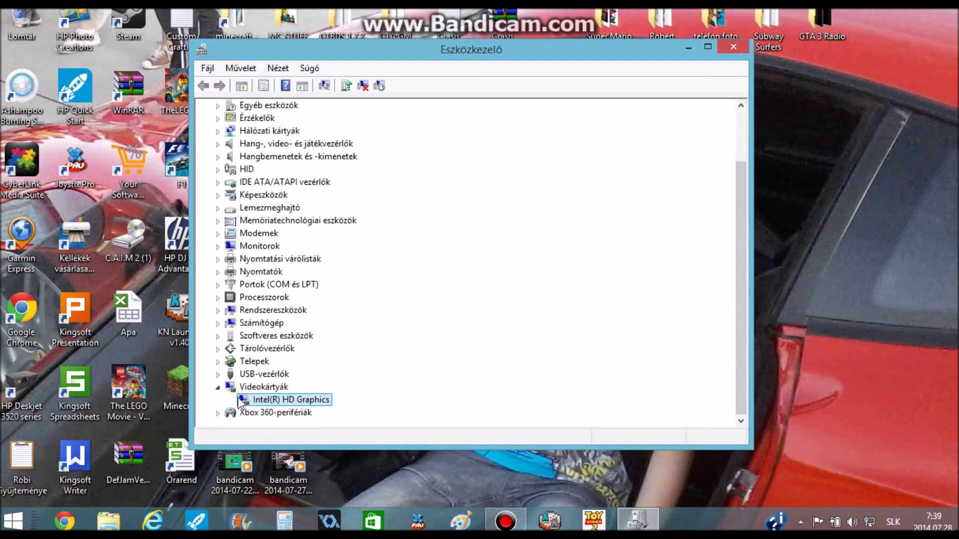
pyautogui.rightClick(791, 245)
pyautogui.click(790, 222)
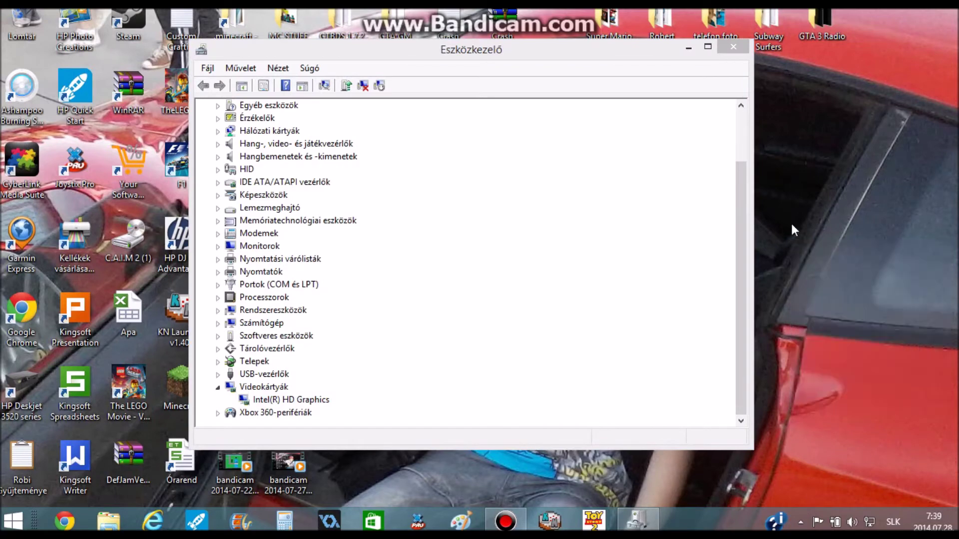
pyautogui.click(244, 403)
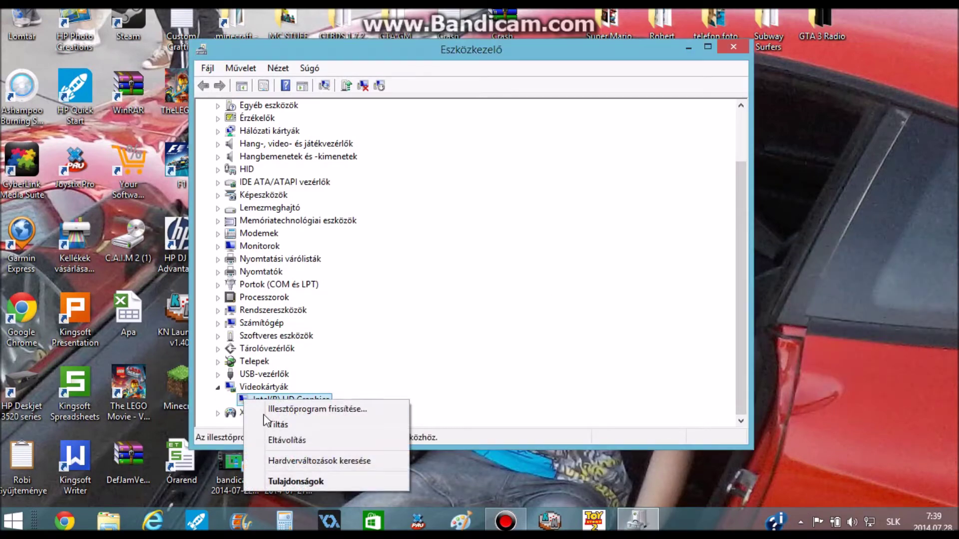
pyautogui.click(262, 409)
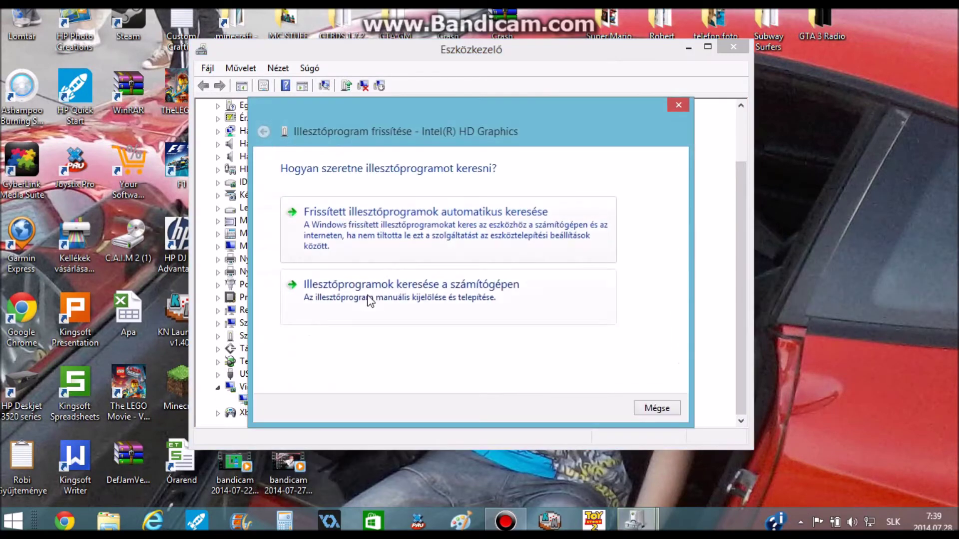
pyautogui.click(366, 298)
pyautogui.click(409, 348)
# Install driver version 9.17.10.3347 again and close Device Manager without restarting the computer.
pyautogui.click(325, 298)
pyautogui.click(599, 408)
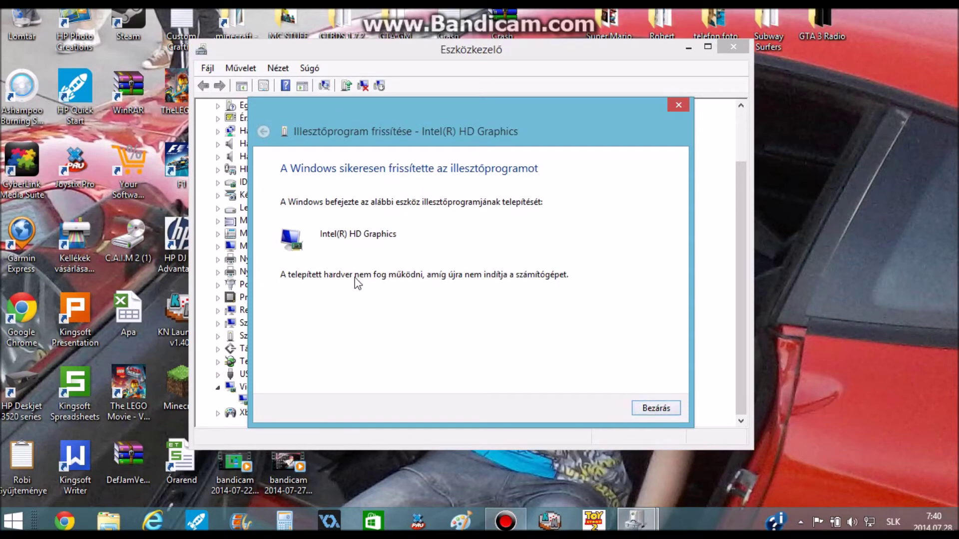
pyautogui.click(652, 408)
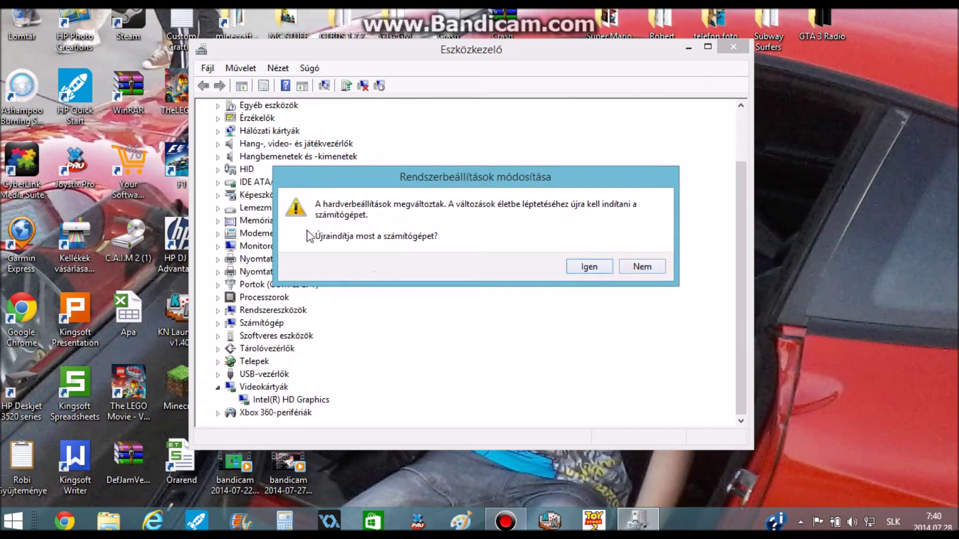
pyautogui.click(640, 267)
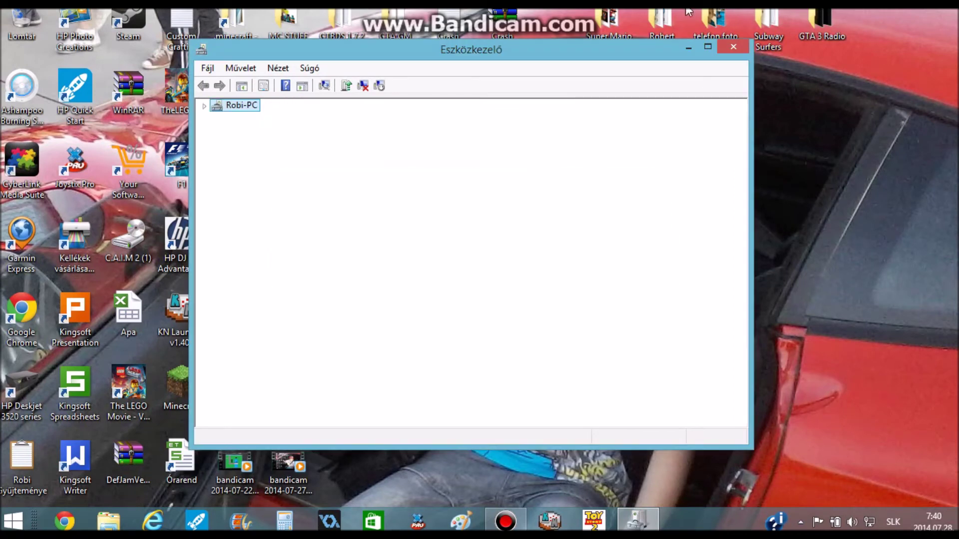
pyautogui.click(729, 47)
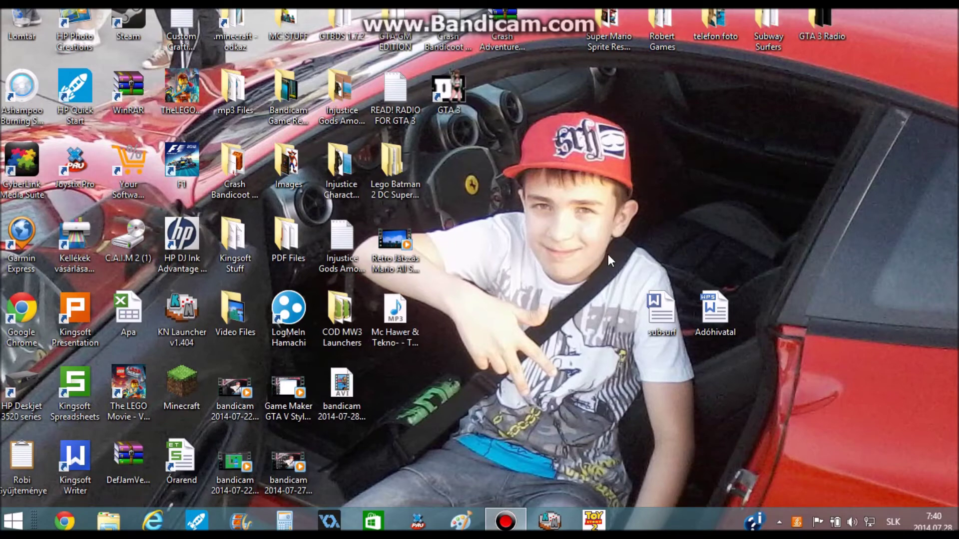
# Permanently delete the subsurf document from the desktop.
pyautogui.click(657, 308)
pyautogui.hotkey('shift', 'Delete')
pyautogui.press('Return')
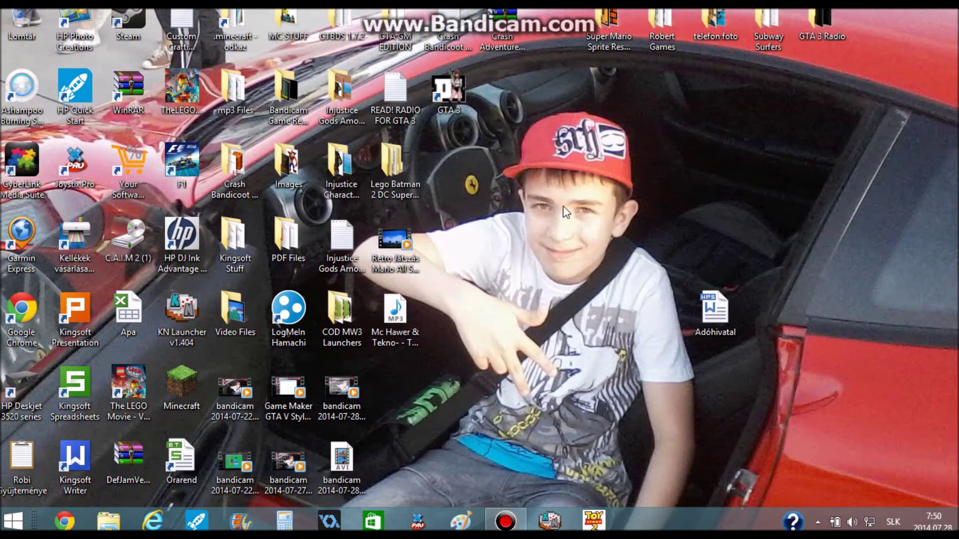
# Examine the graphics properties (Grafikus tulajdonságok) and graphics settings (Grafikus beállítások) options offered for the desktop.
pyautogui.click(567, 277)
pyautogui.rightClick(641, 182)
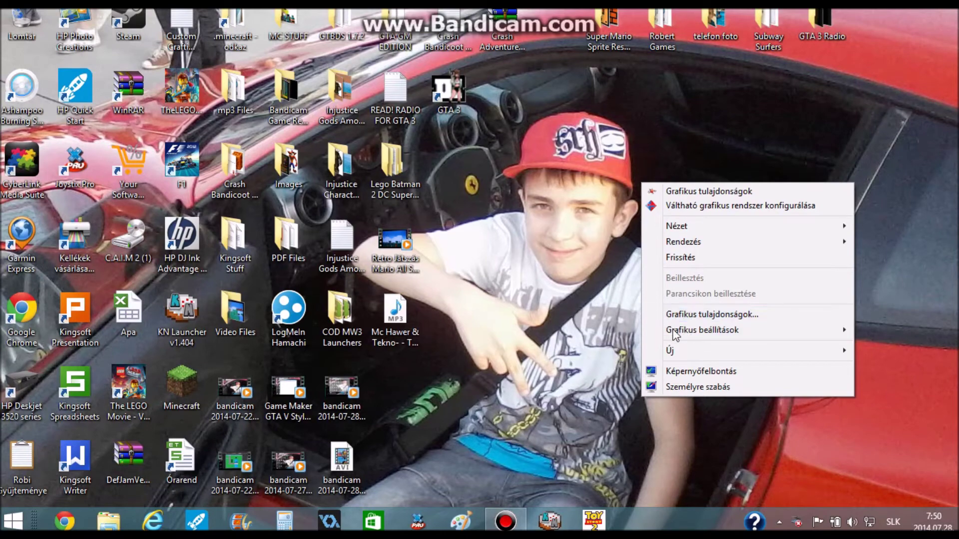
pyautogui.moveTo(685, 324)
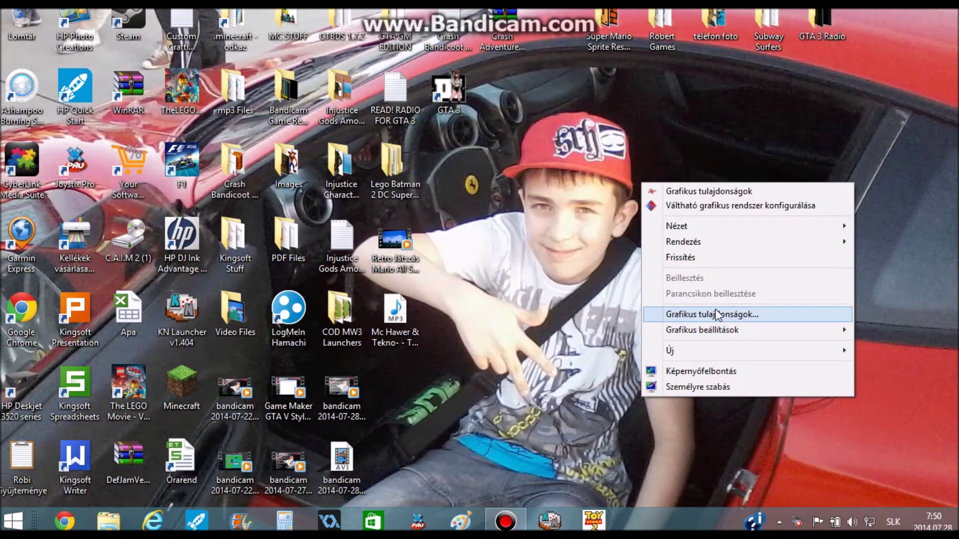
pyautogui.click(630, 311)
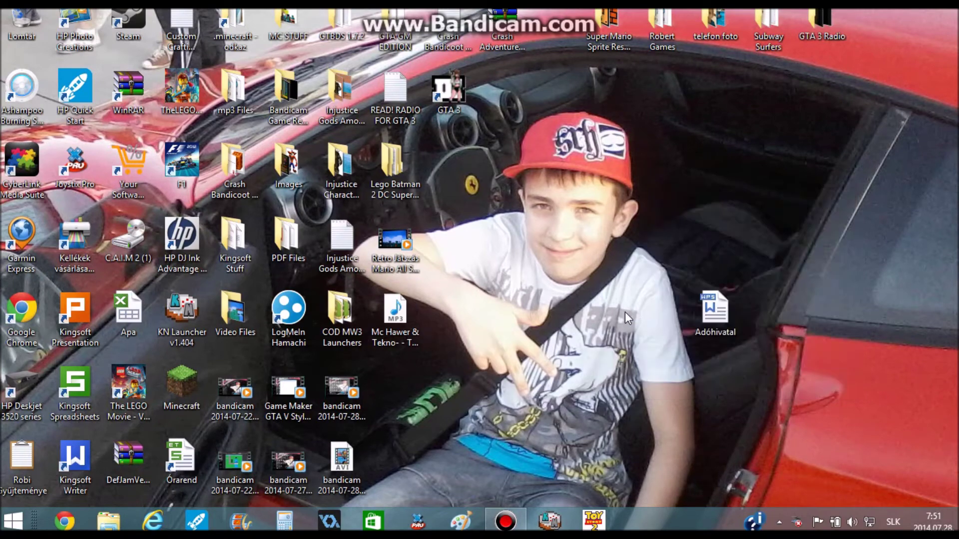
pyautogui.rightClick(606, 253)
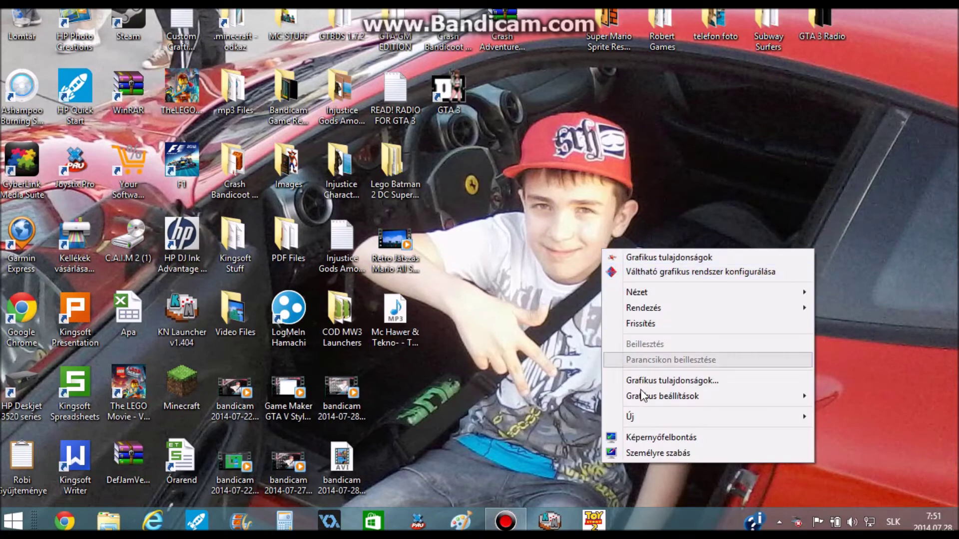
pyautogui.click(531, 331)
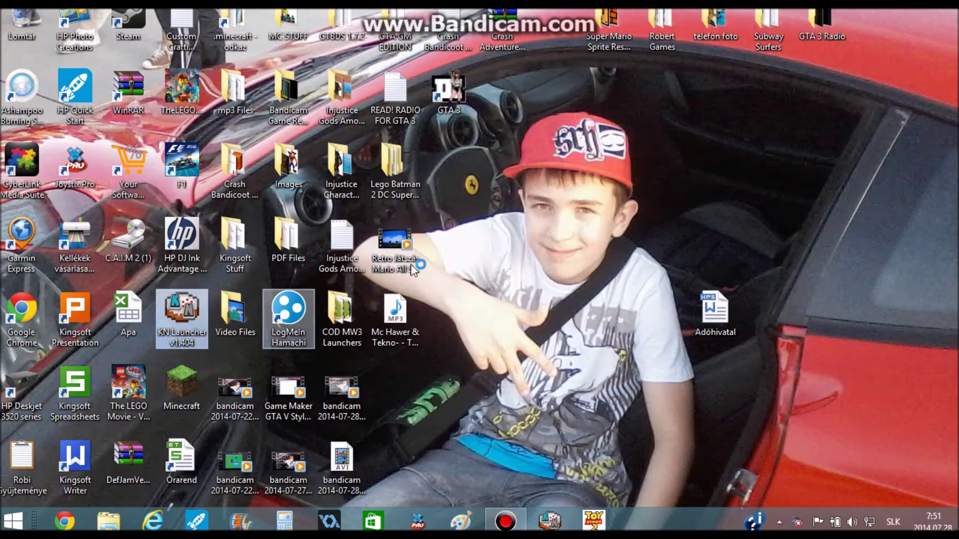
# Start Minecraft 1.7.4 from the KeiNett Launcher with the saved user account and reposition the game window.
pyautogui.moveTo(512, 167); pyautogui.dragTo(640, 286)
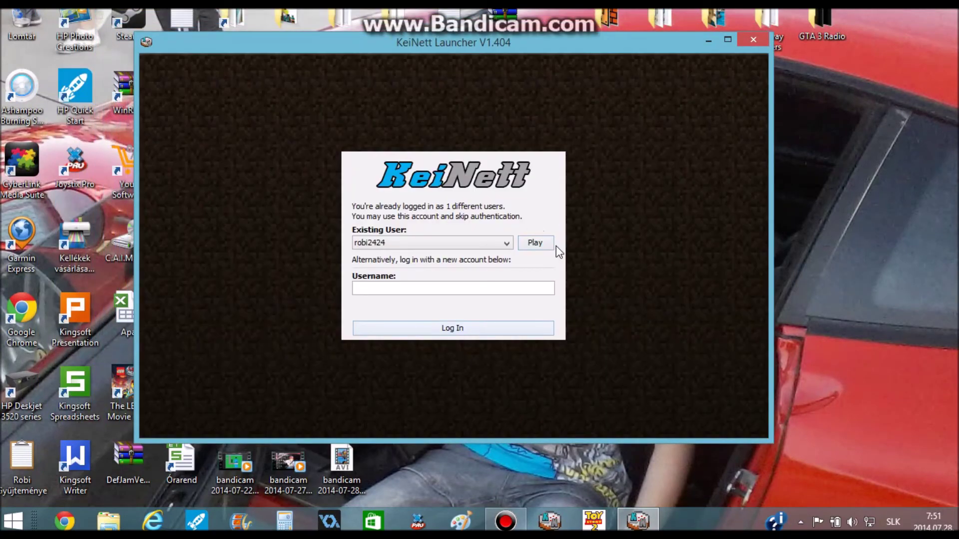
pyautogui.click(547, 245)
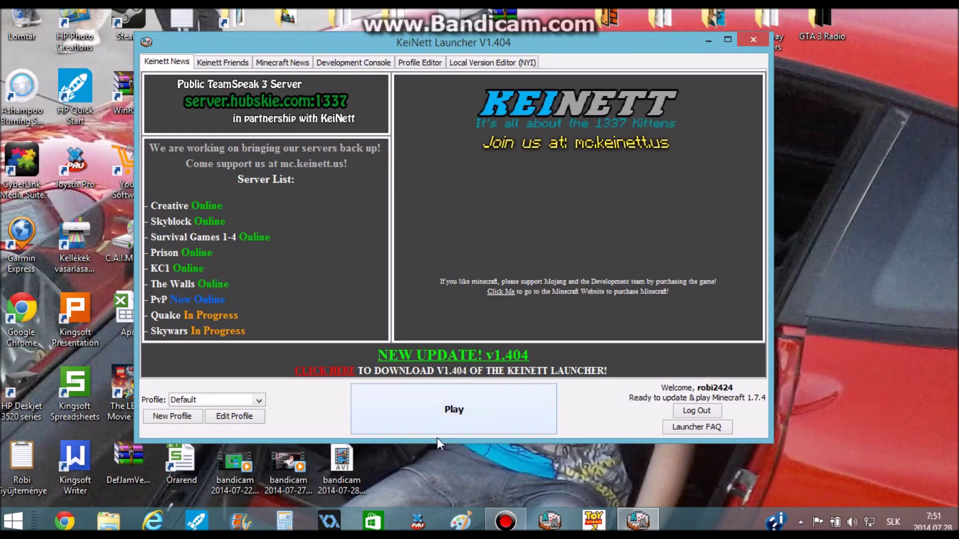
pyautogui.click(464, 409)
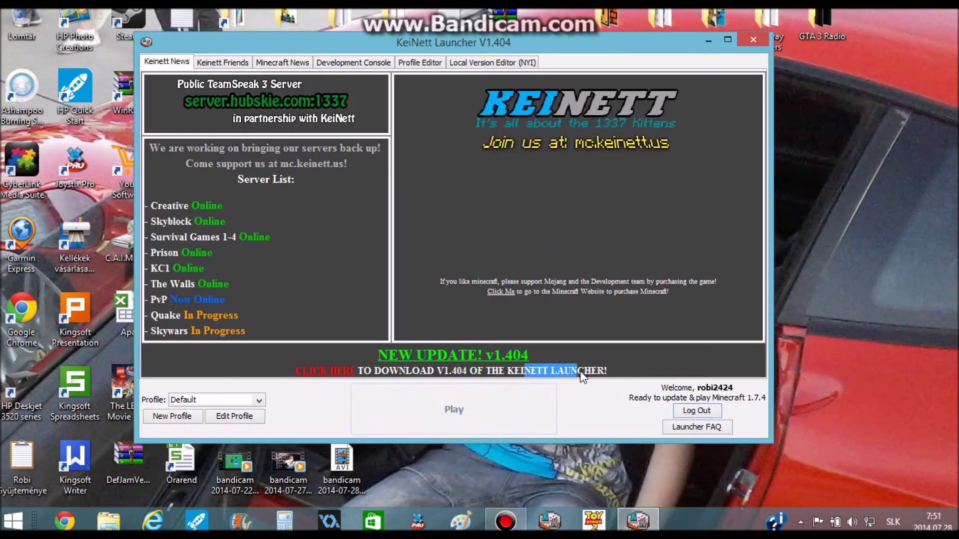
pyautogui.click(33, 521)
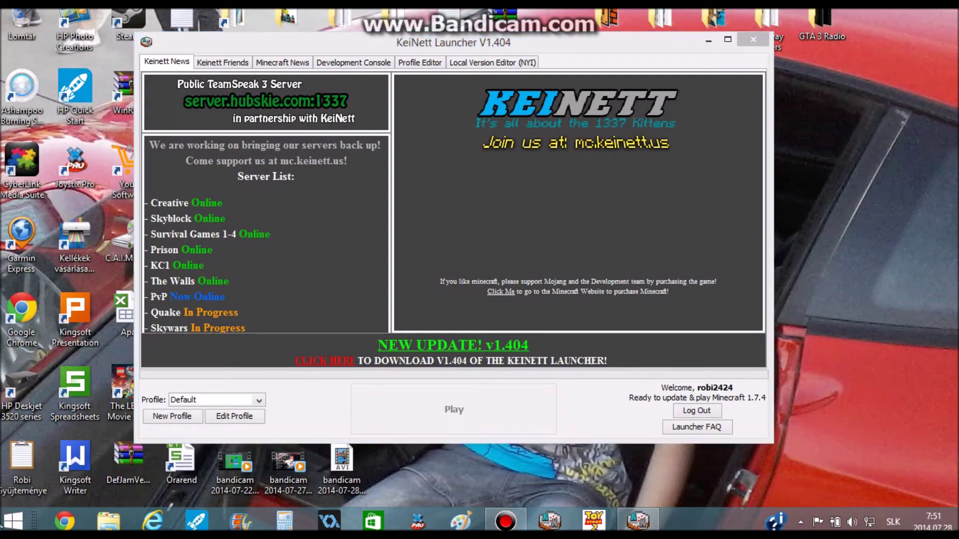
pyautogui.click(276, 328)
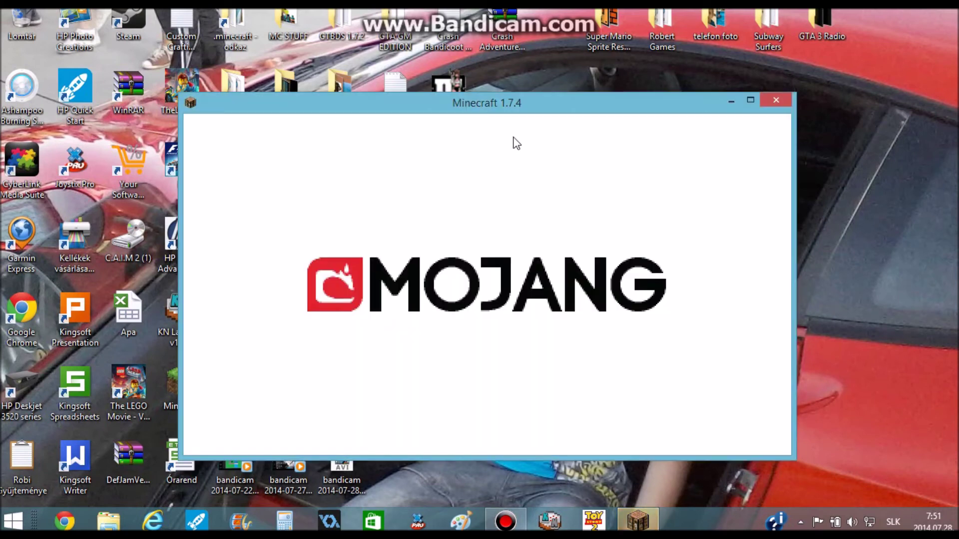
pyautogui.click(509, 104)
pyautogui.moveTo(472, 100); pyautogui.dragTo(454, 91)
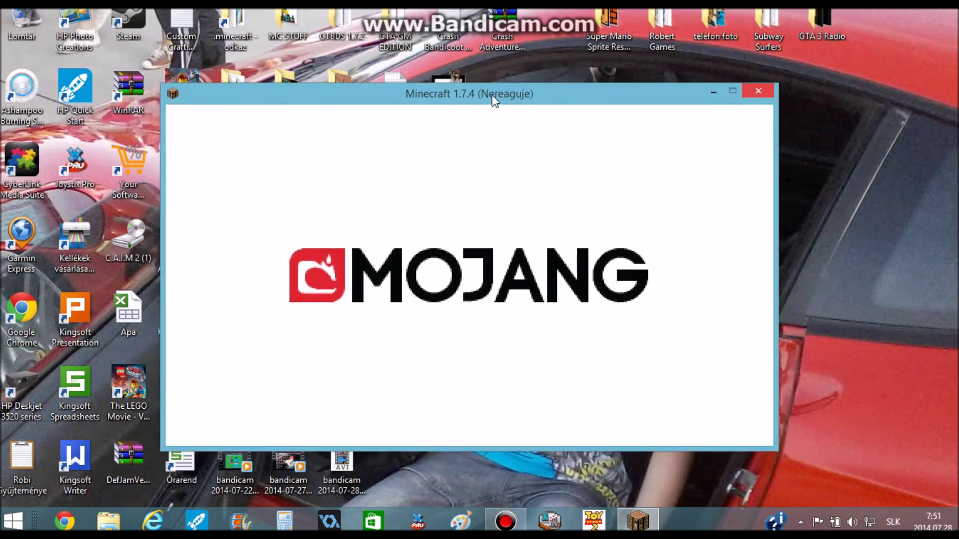